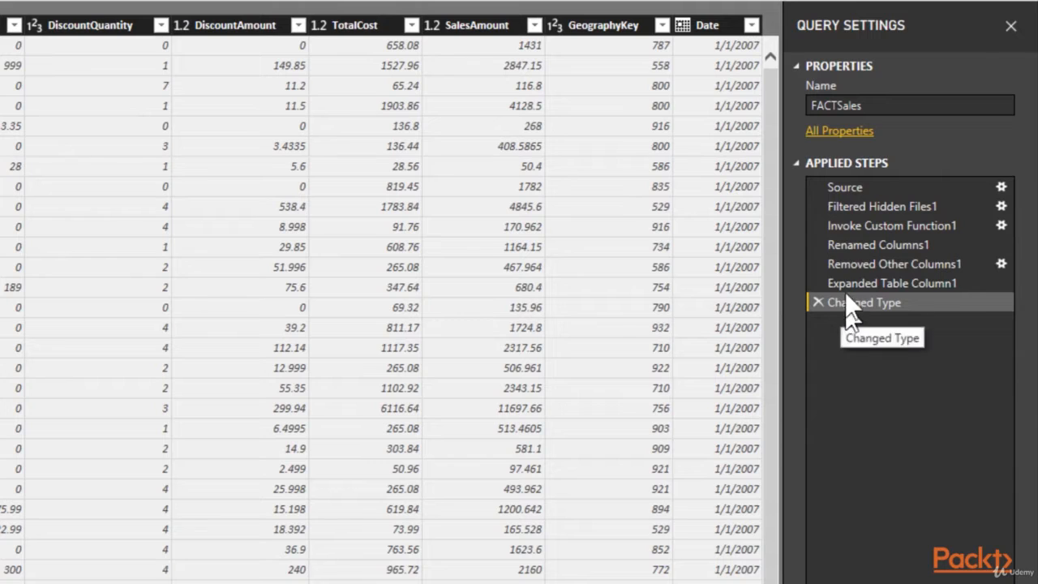
Set up an 'is after' date filter on the Date column with the value 12/31/2006.
{"action": "left_click", "coordinate": [721, 25]}
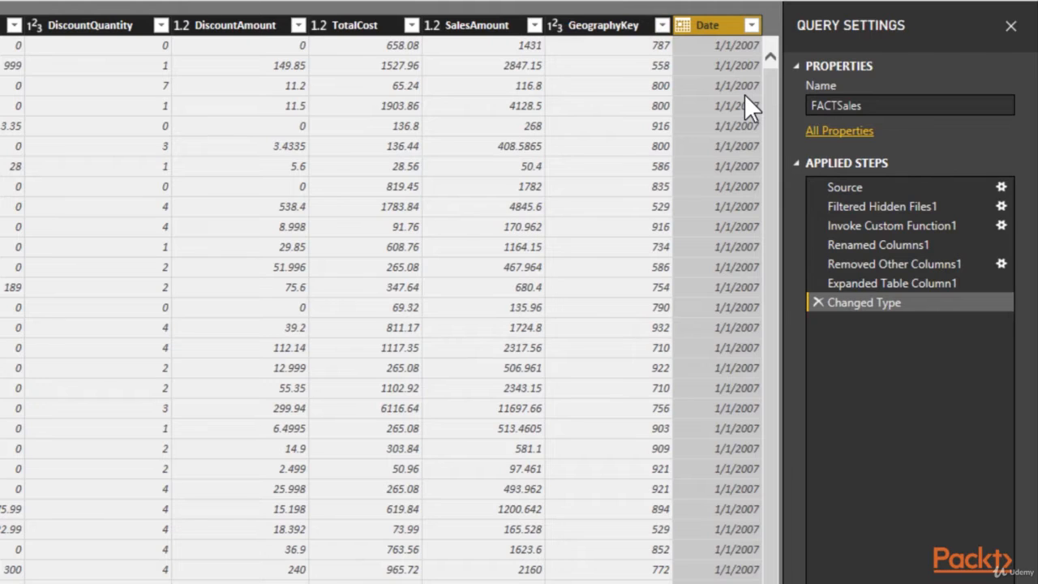
{"action": "left_click", "coordinate": [752, 27]}
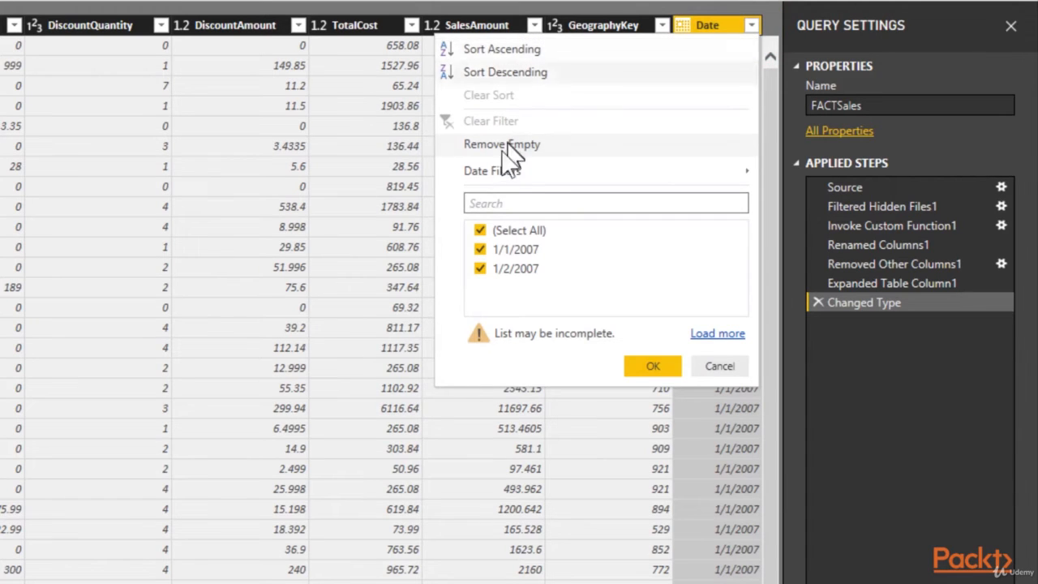
{"action": "mouse_move", "coordinate": [506, 171]}
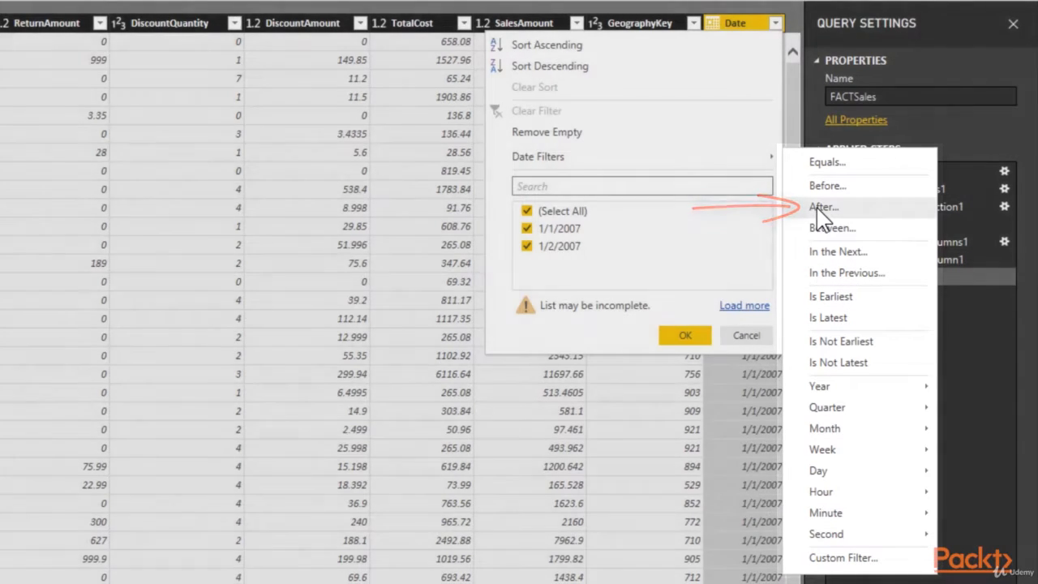
{"action": "left_click", "coordinate": [822, 207]}
{"action": "left_click", "coordinate": [419, 150]}
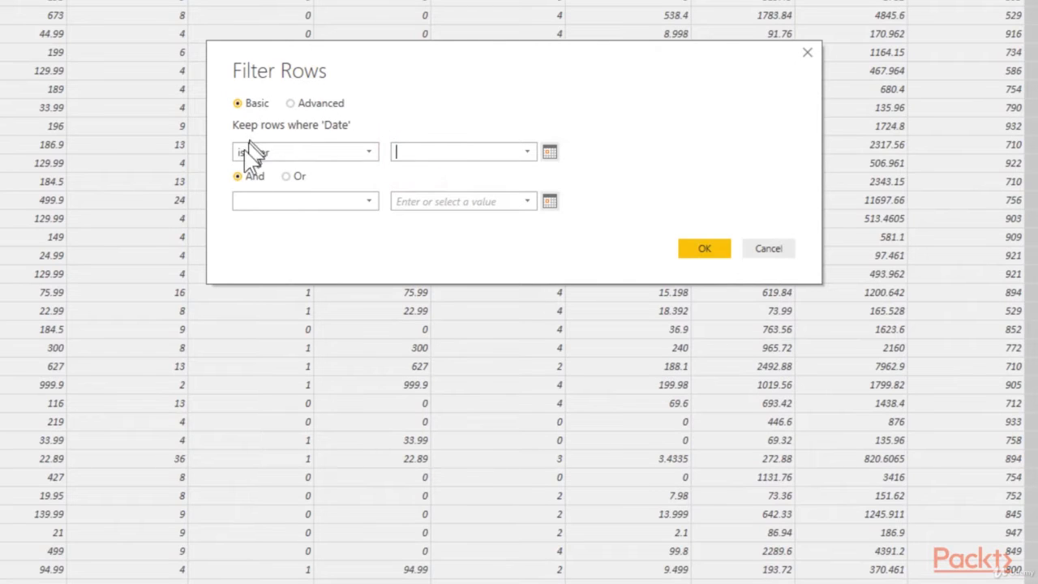
{"action": "left_click", "coordinate": [460, 163]}
{"action": "type", "text": "12/31/"}
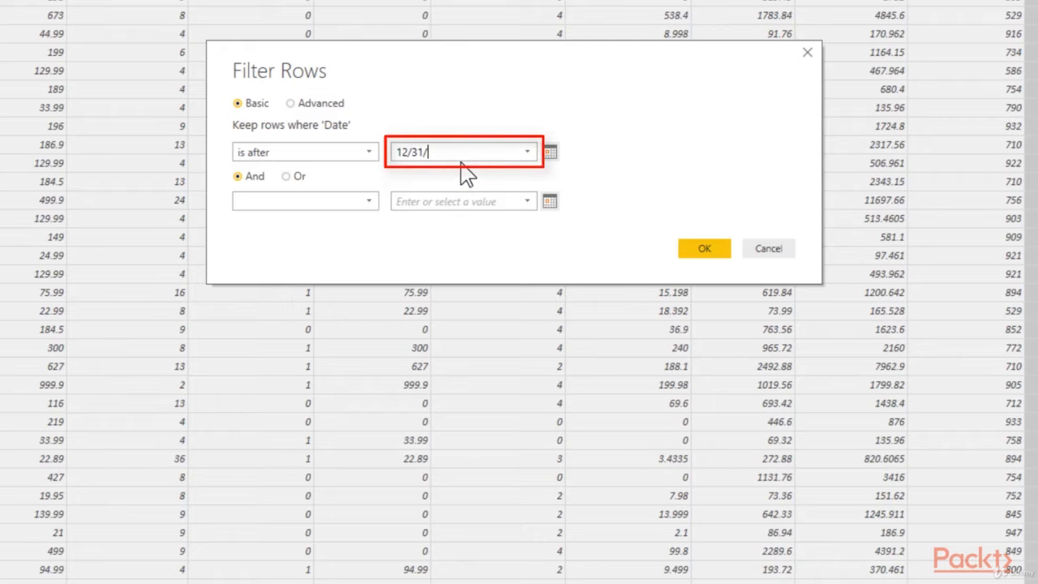
{"action": "type", "text": "2006"}
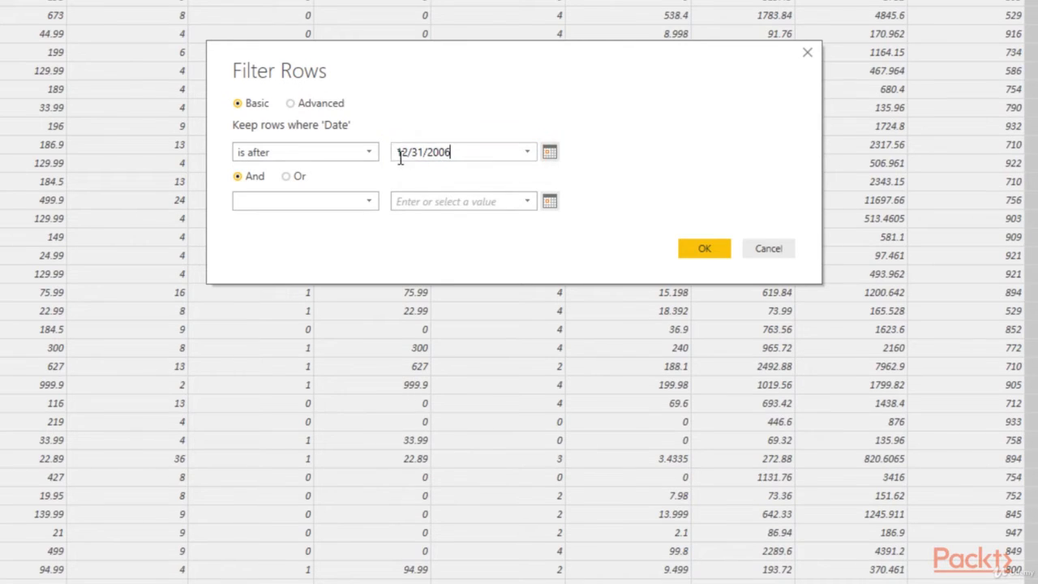
Review the comparison operators and the Advanced clause layout, and apply the date filter in Basic mode.
{"action": "left_click", "coordinate": [357, 152]}
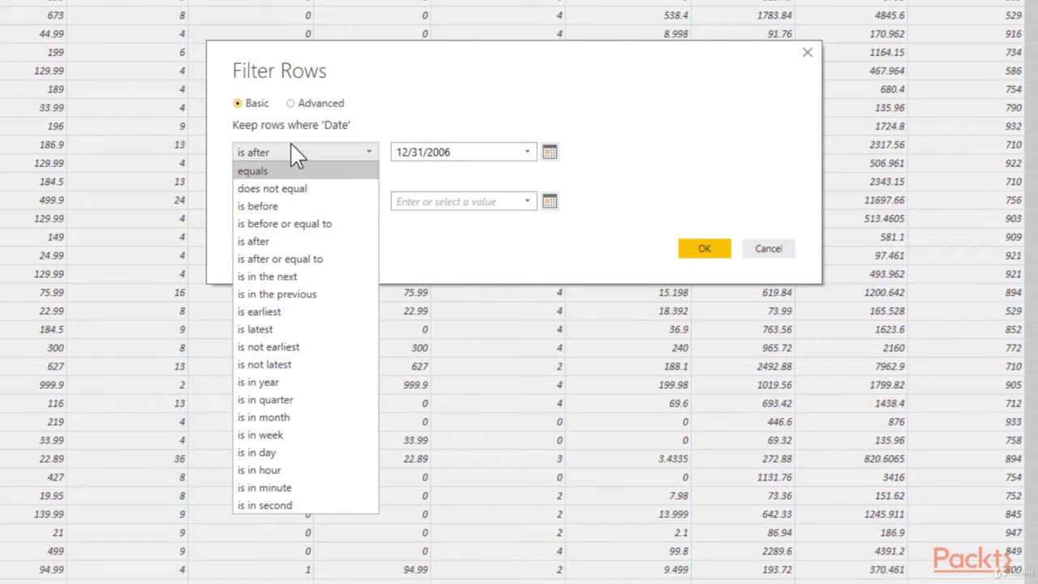
{"action": "left_click", "coordinate": [471, 86]}
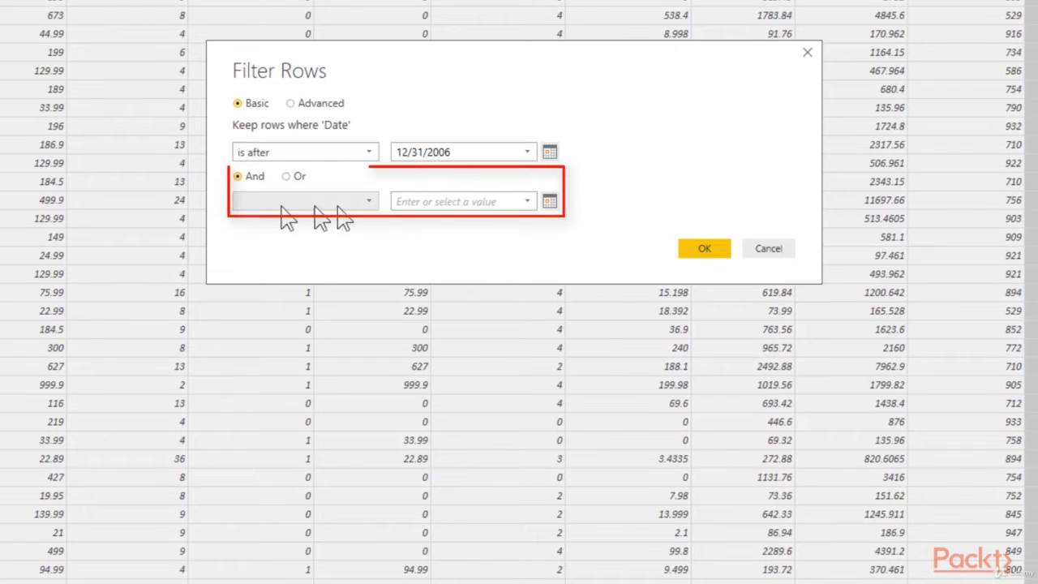
{"action": "left_click", "coordinate": [306, 106]}
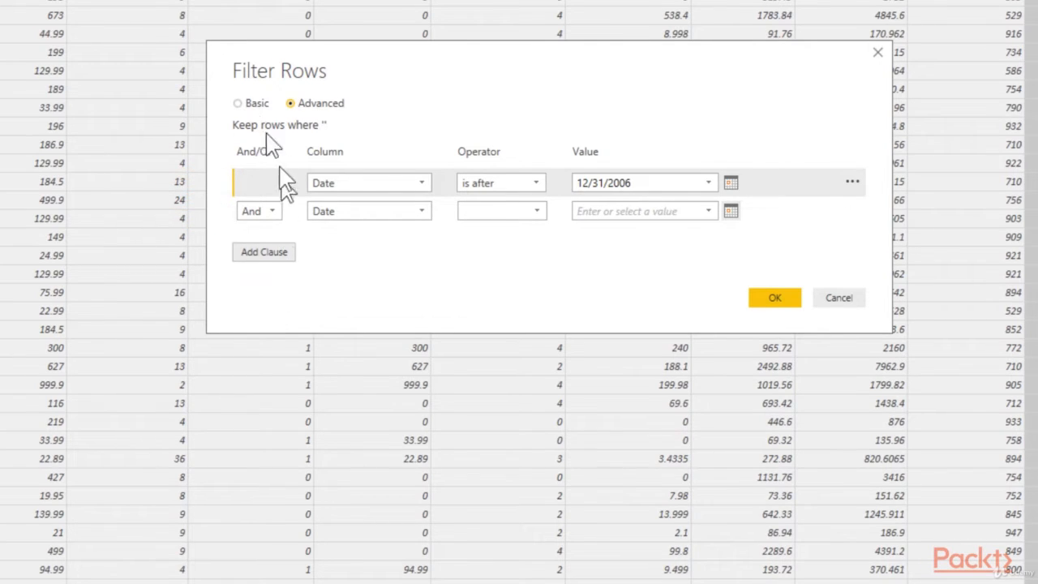
{"action": "left_click", "coordinate": [249, 105]}
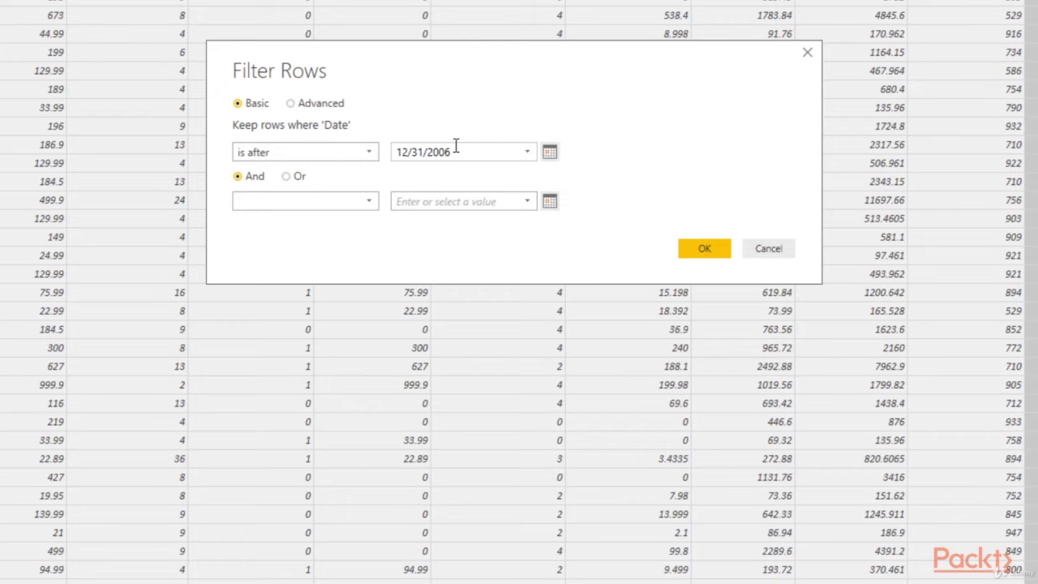
{"action": "left_click", "coordinate": [694, 251]}
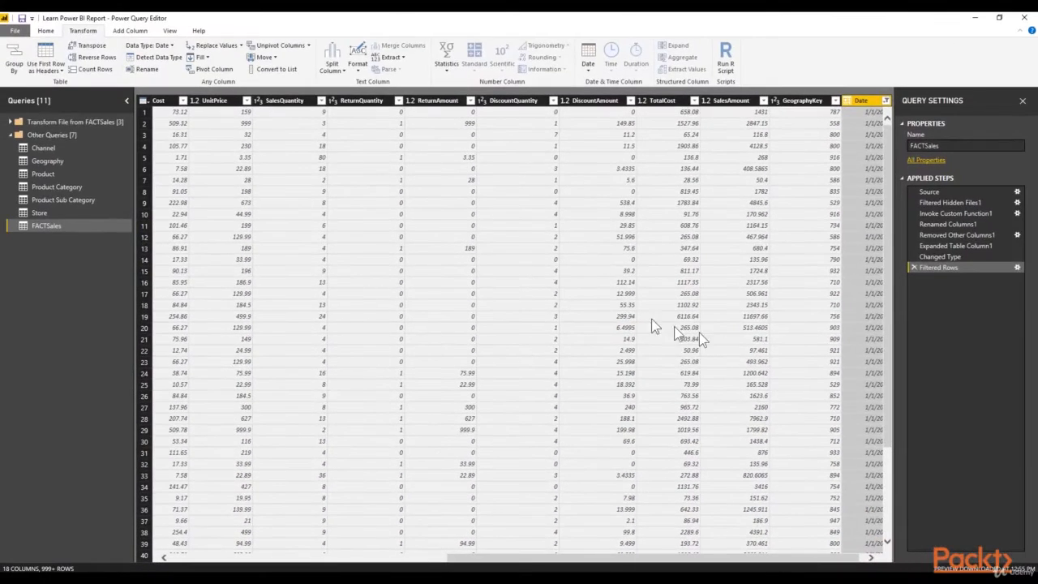
{"action": "left_click_drag", "start_coordinate": [823, 558], "coordinate": [868, 555]}
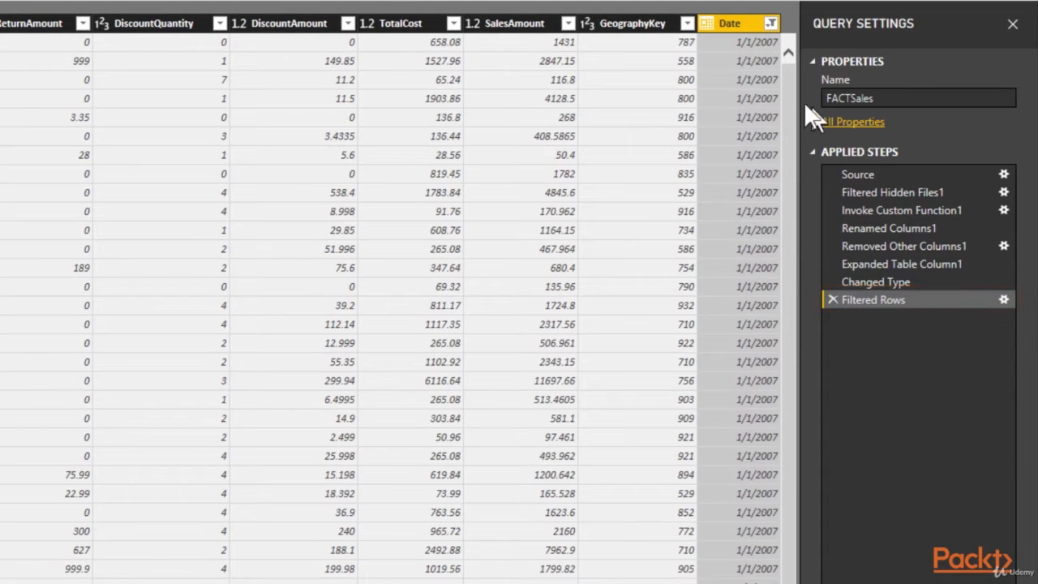
Rename the Filtered Rows applied step to "Filtered Date >= 2007".
{"action": "right_click", "coordinate": [863, 301]}
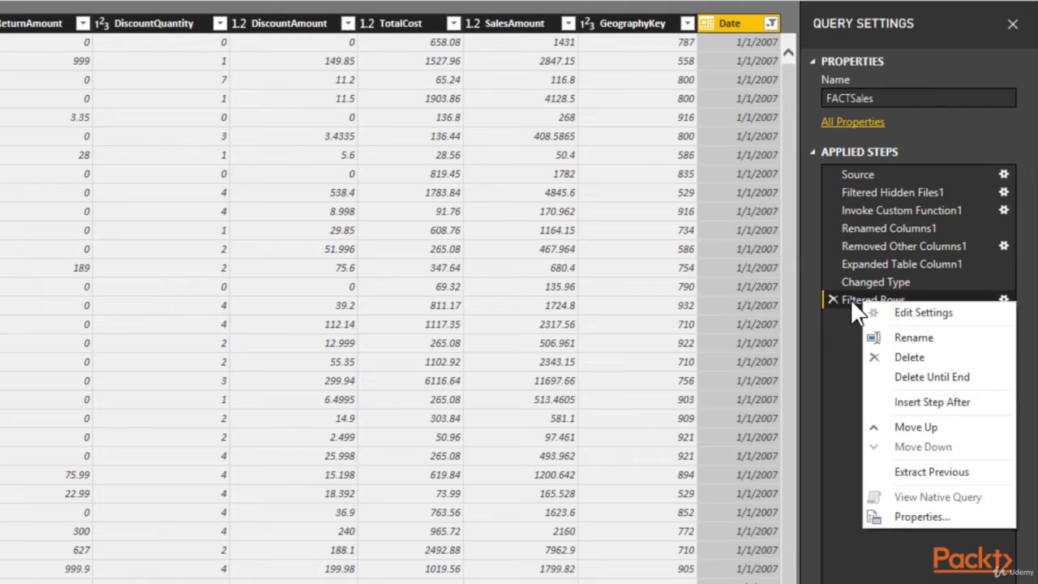
{"action": "left_click", "coordinate": [910, 339]}
{"action": "key", "text": "End"}
{"action": "key", "text": "ctrl+shift+Left"}
{"action": "type", "text": "Date"}
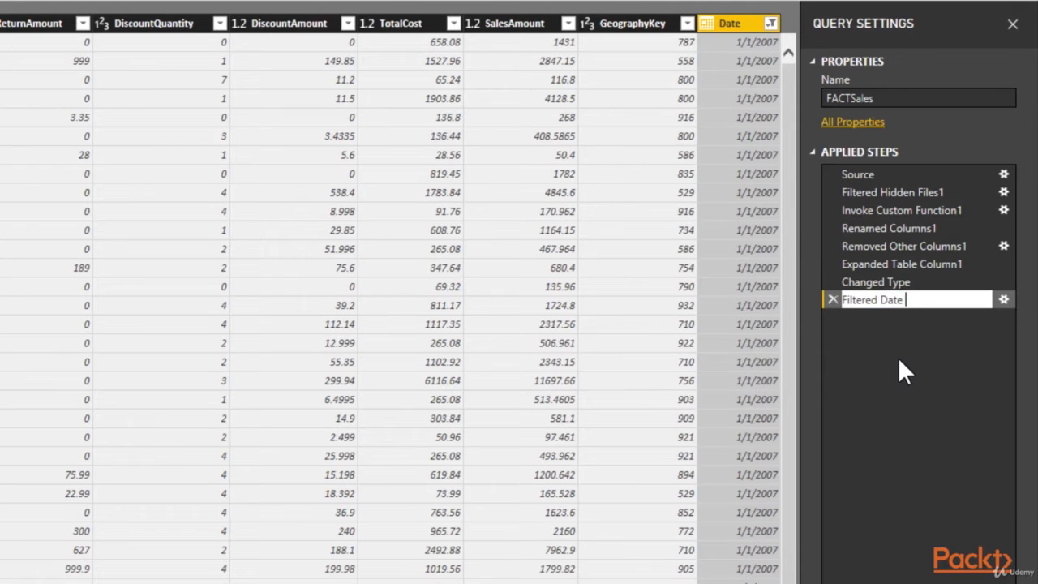
{"action": "type", "text": " > 2007"}
{"action": "key", "text": "ctrl+Left"}
{"action": "key", "text": "Left"}
{"action": "type", "text": "="}
{"action": "key", "text": "Return"}
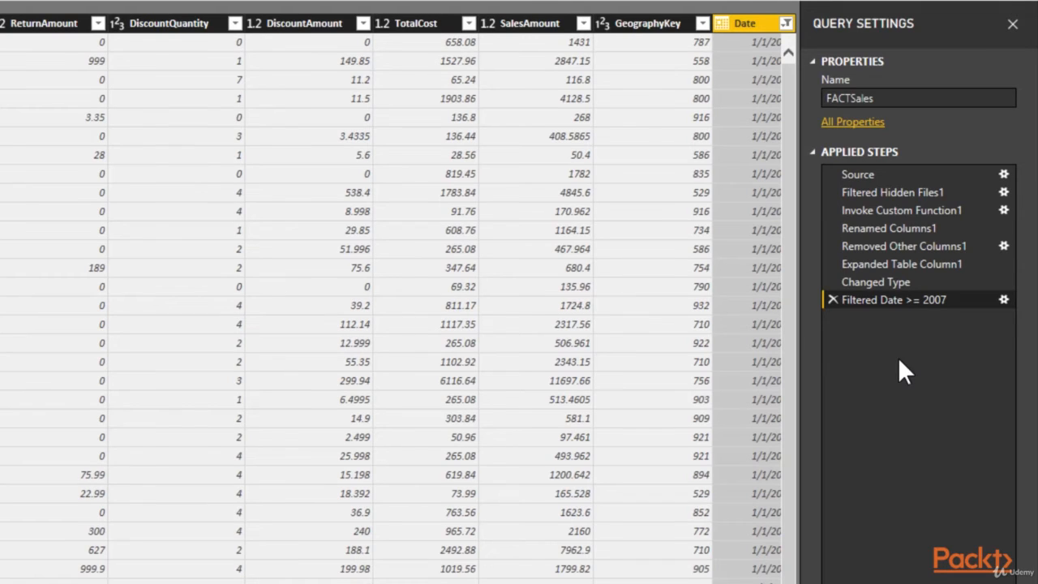
Review the date filter step's settings and the number filter options of the SalesAmount column without changing anything.
{"action": "left_click", "coordinate": [1003, 299]}
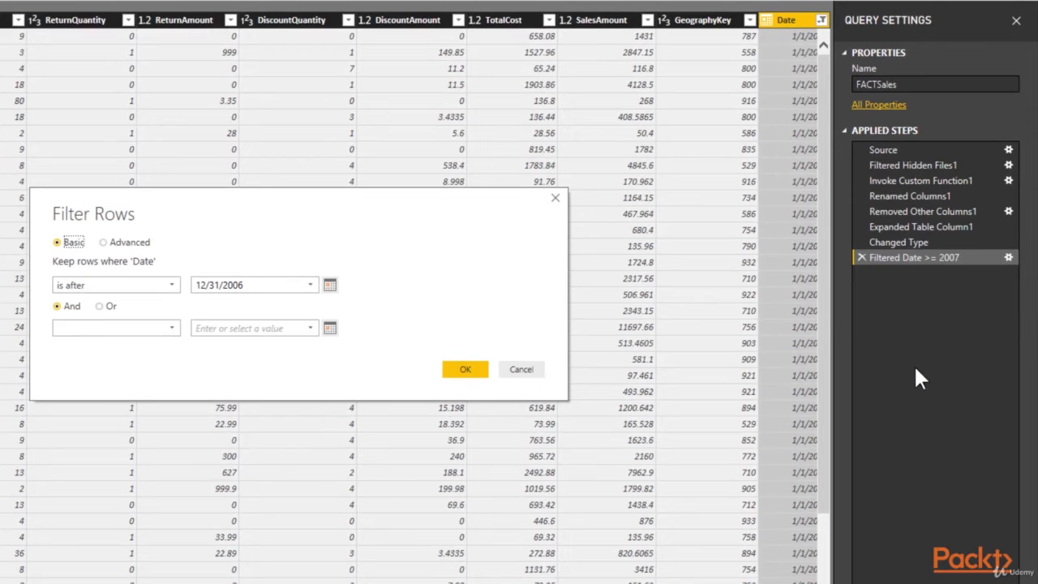
{"action": "left_click", "coordinate": [521, 370]}
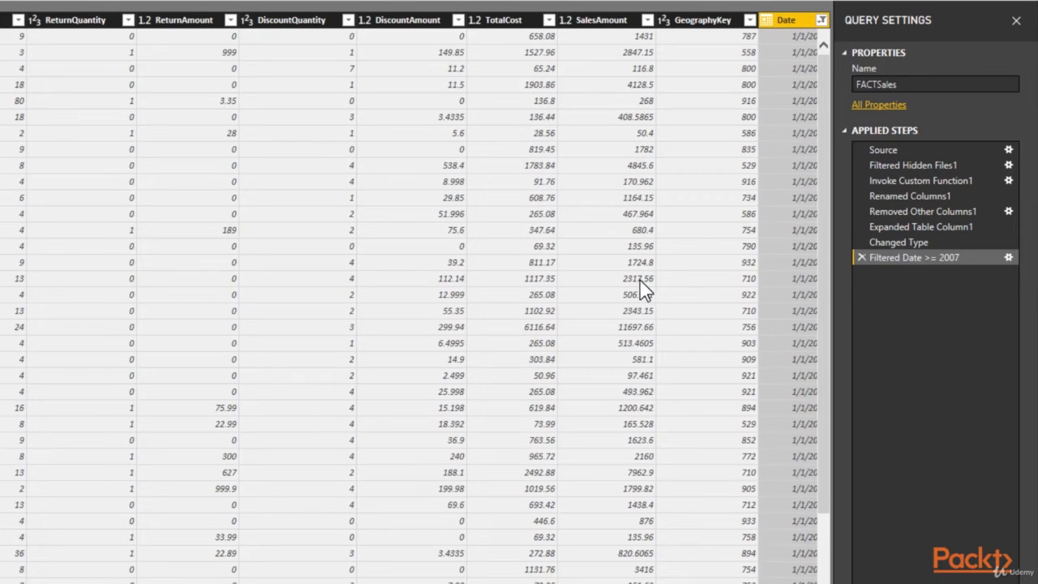
{"action": "left_click", "coordinate": [718, 25]}
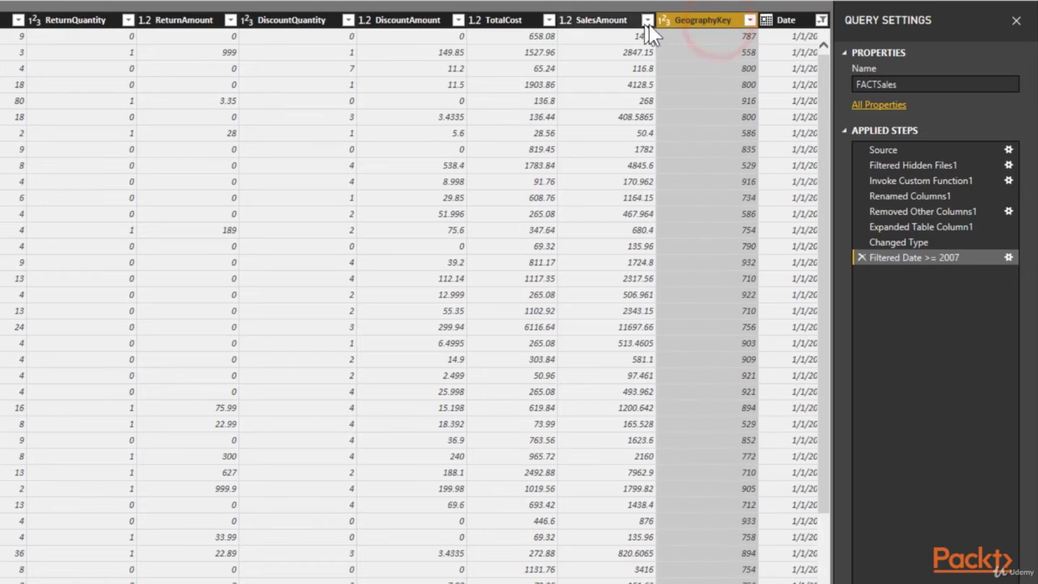
{"action": "left_click", "coordinate": [590, 21]}
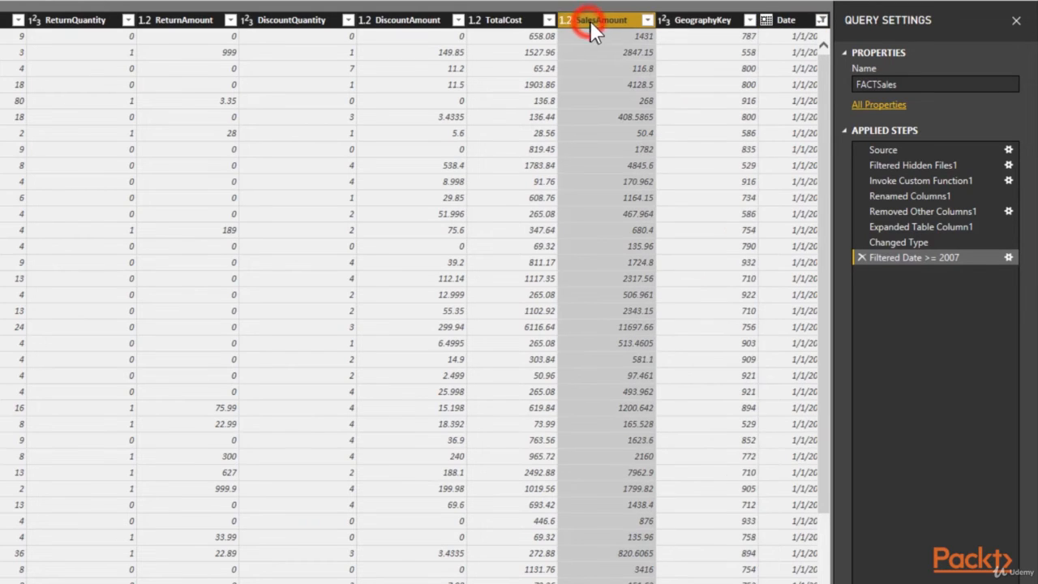
{"action": "left_click", "coordinate": [647, 20]}
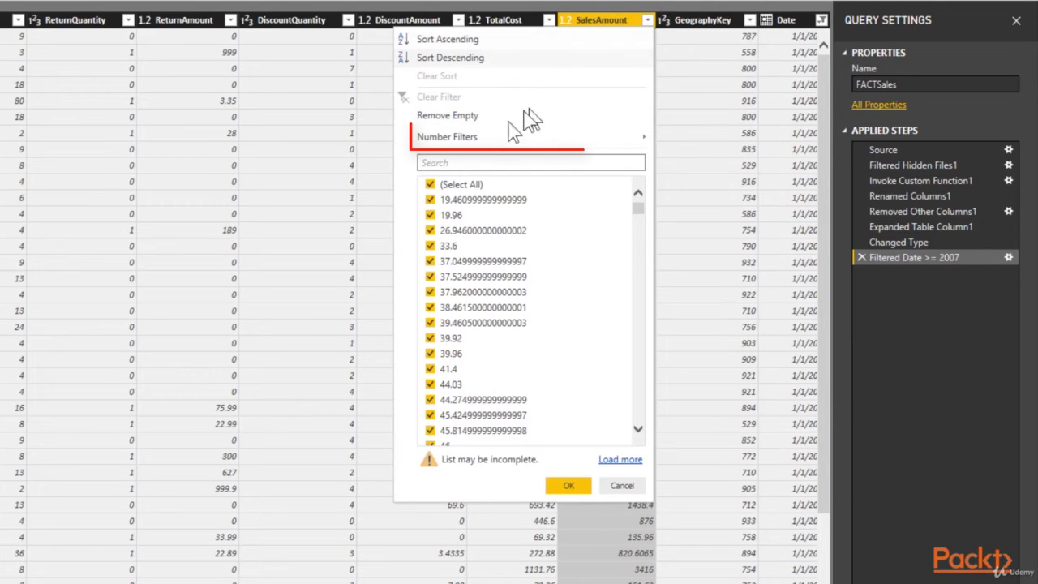
{"action": "mouse_move", "coordinate": [494, 148]}
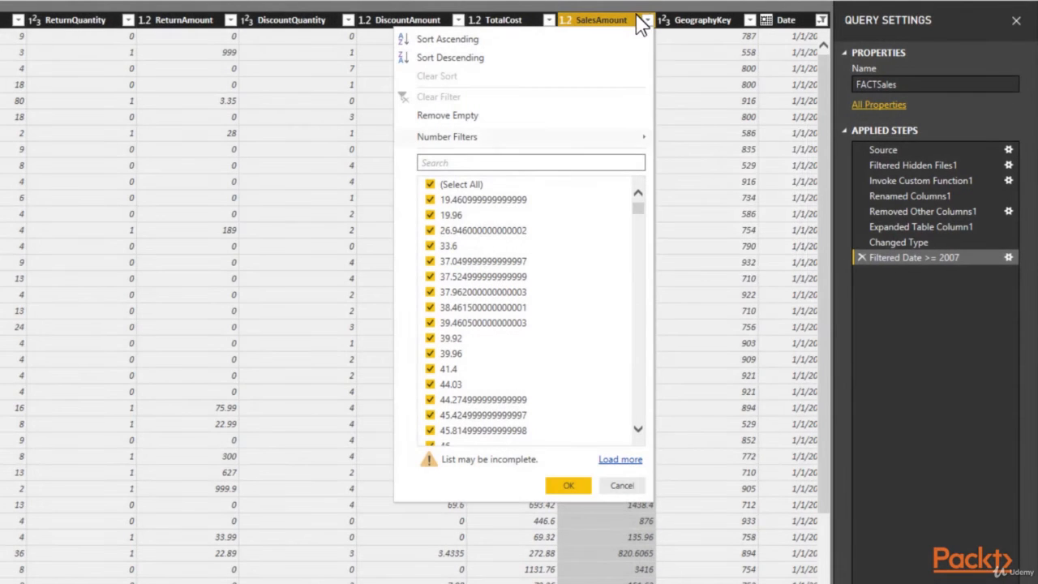
{"action": "left_click", "coordinate": [632, 18]}
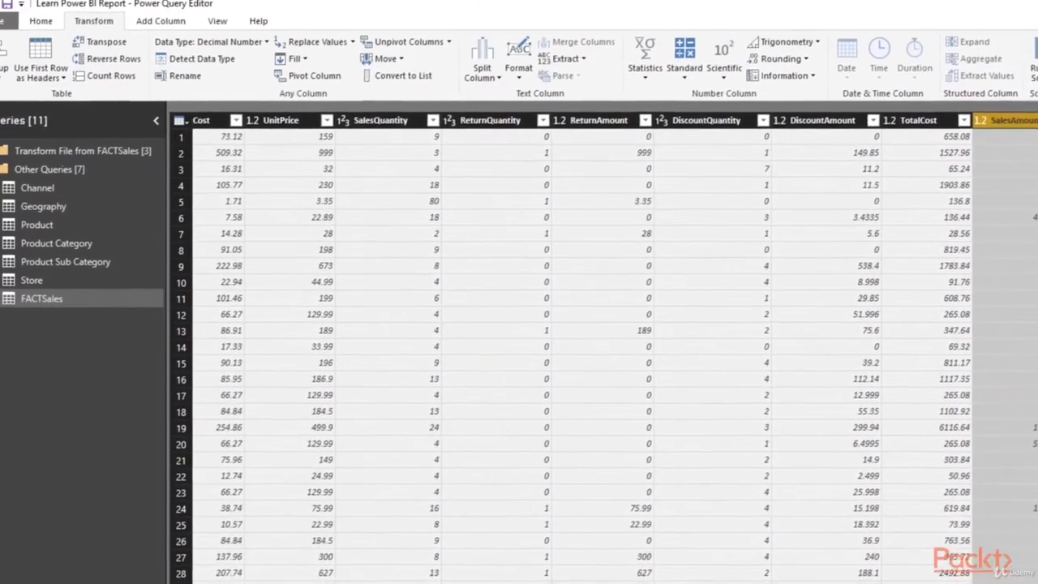
Examine the text filter options available for the Source.Name column.
{"action": "left_click_drag", "start_coordinate": [607, 582], "coordinate": [178, 582]}
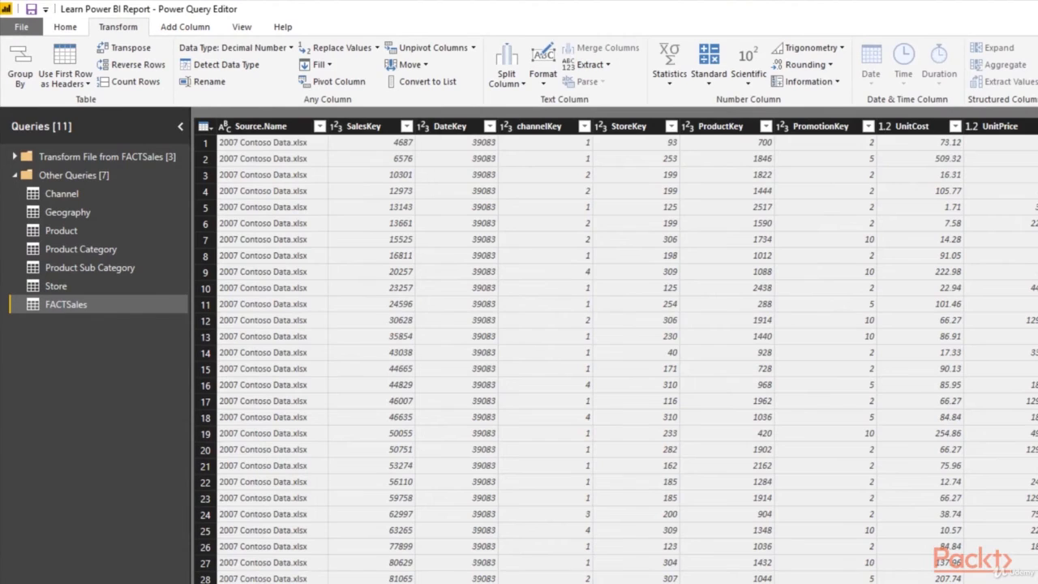
{"action": "left_click", "coordinate": [258, 127]}
{"action": "left_click", "coordinate": [319, 126]}
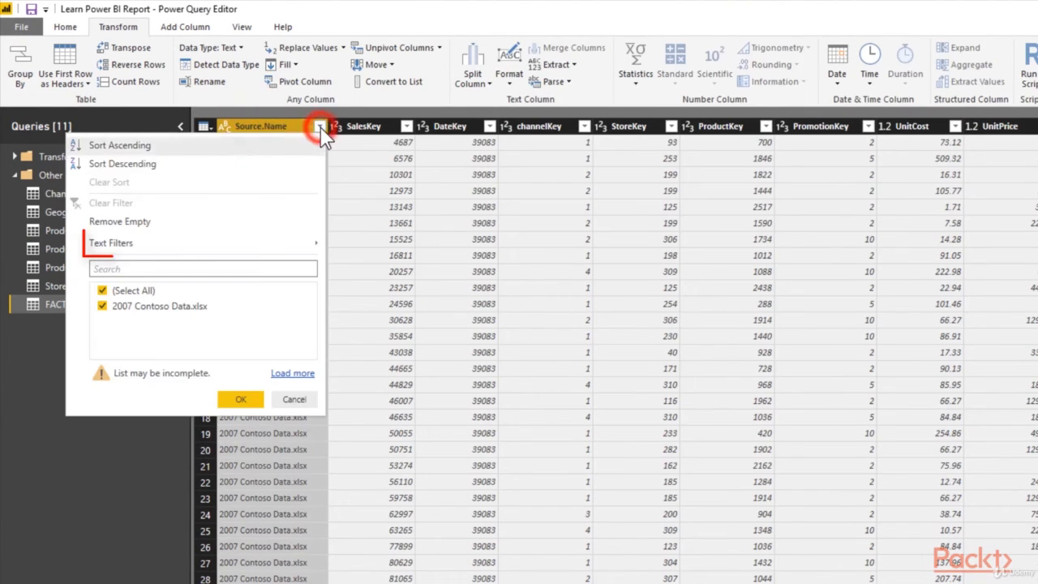
{"action": "mouse_move", "coordinate": [313, 245]}
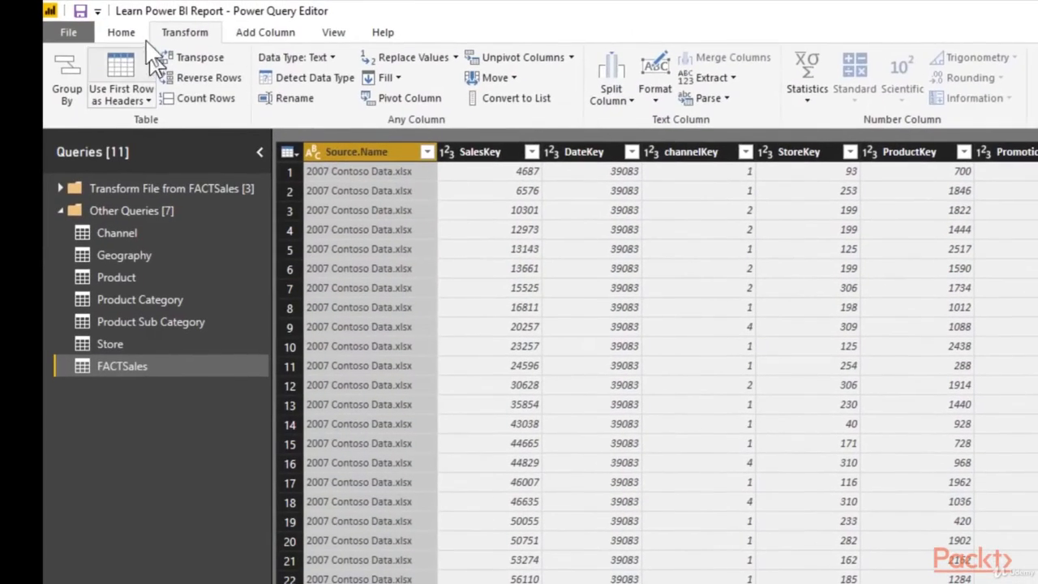
Use Choose Columns to keep all columns of the FACTSales query.
{"action": "left_click", "coordinate": [134, 31]}
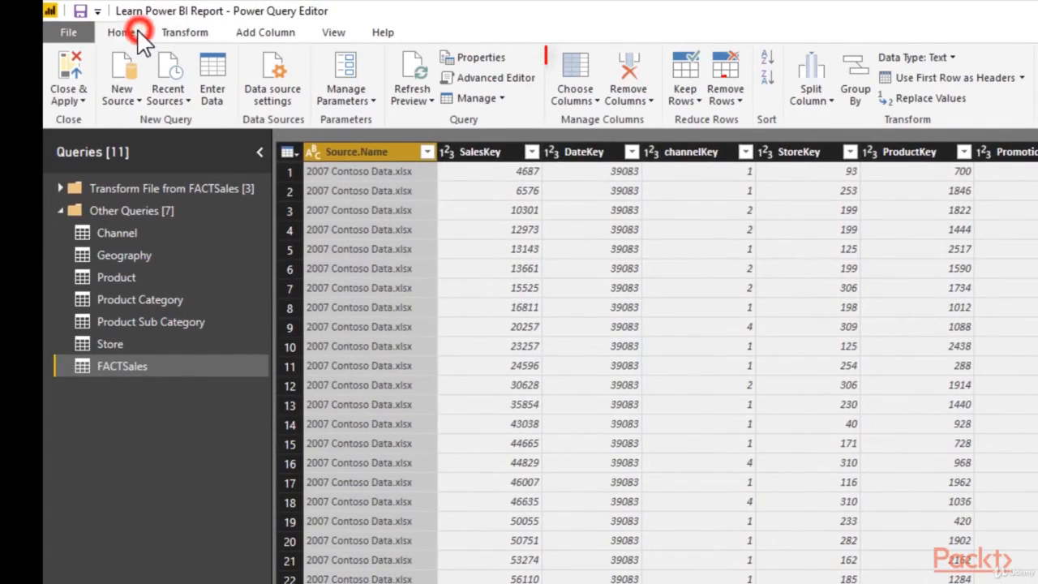
{"action": "left_click", "coordinate": [574, 69]}
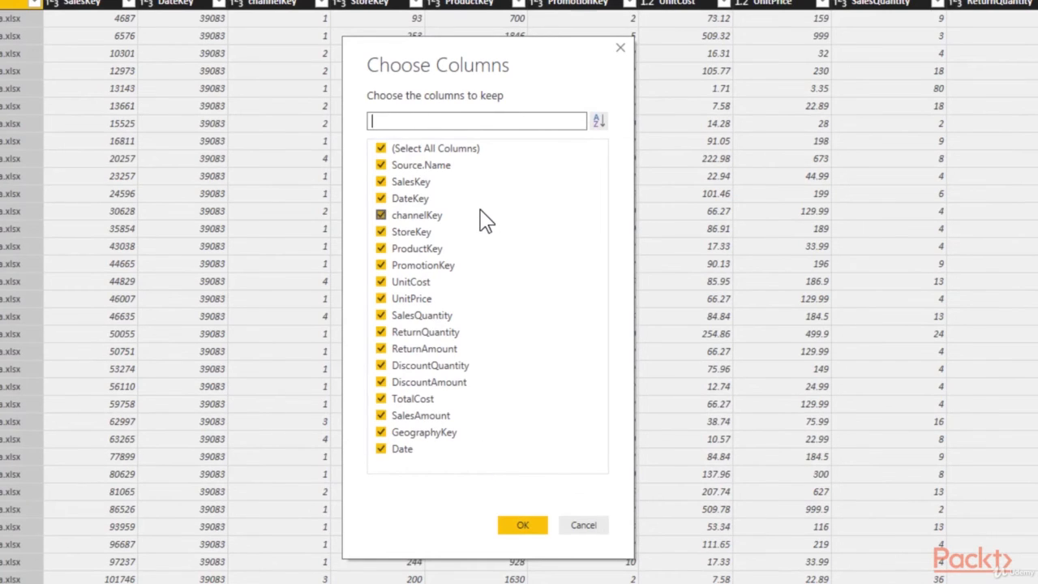
{"action": "left_click", "coordinate": [523, 525]}
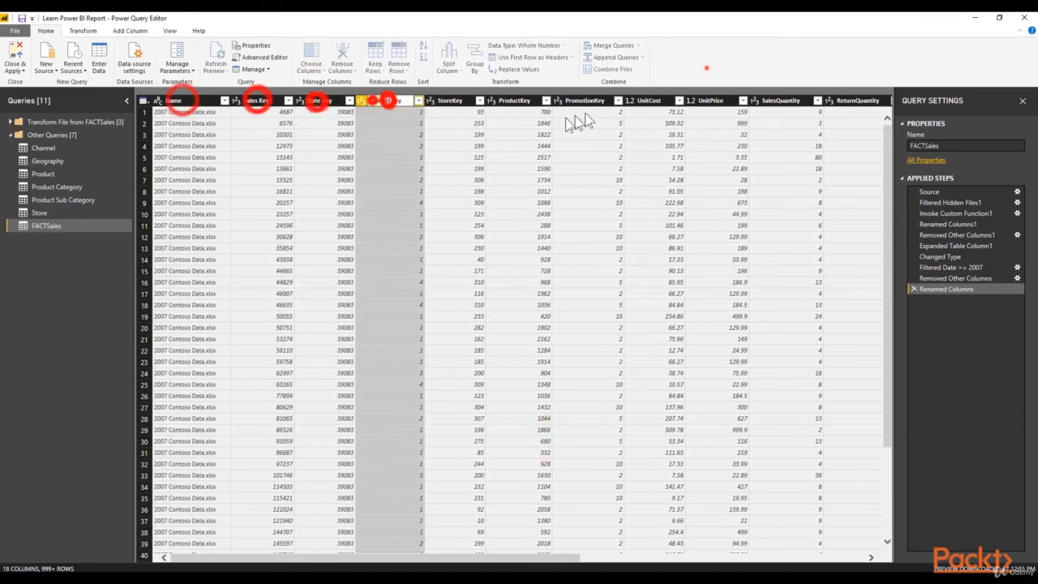
Rename the remaining columns with spaces between words, such as Unit Price, Sales Quantity, Return Amount, Discount Quantity, Total Cost, Sales Amount and Geography Key.
{"action": "double_click", "coordinate": [451, 100]}
{"action": "double_click", "coordinate": [522, 101]}
{"action": "double_click", "coordinate": [599, 101]}
{"action": "double_click", "coordinate": [661, 101]}
{"action": "double_click", "coordinate": [727, 100]}
{"action": "left_click_drag", "start_coordinate": [406, 558], "coordinate": [514, 557]}
{"action": "double_click", "coordinate": [741, 101]}
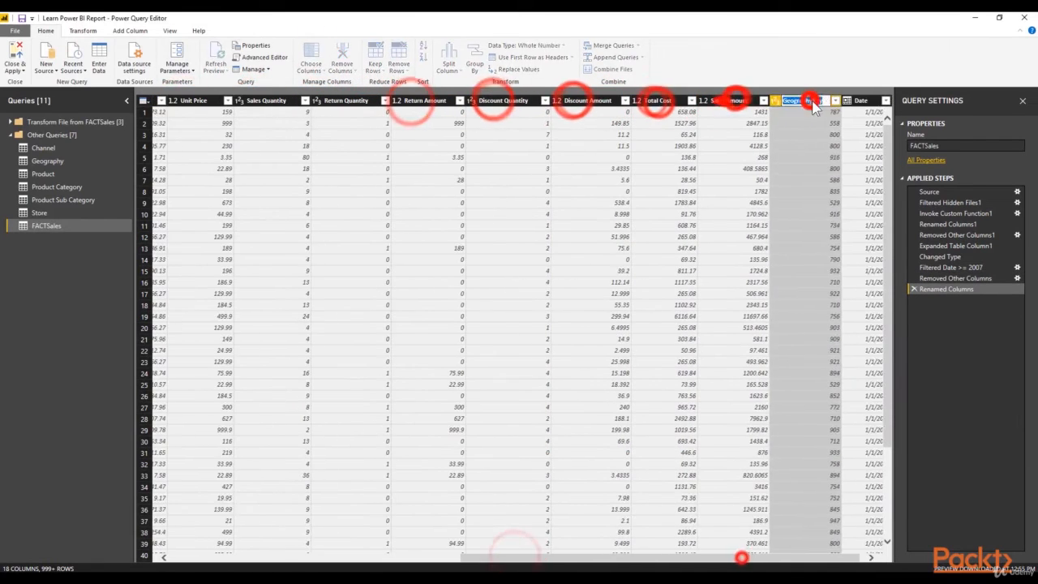
{"action": "left_click", "coordinate": [852, 101]}
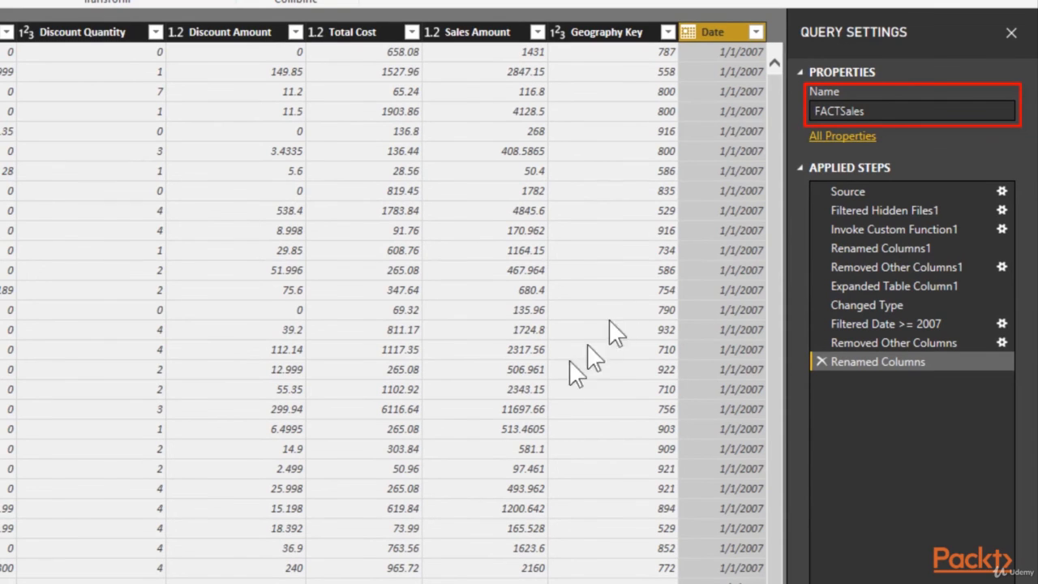
Rename the FACTSales query to Sales.
{"action": "left_click", "coordinate": [834, 113]}
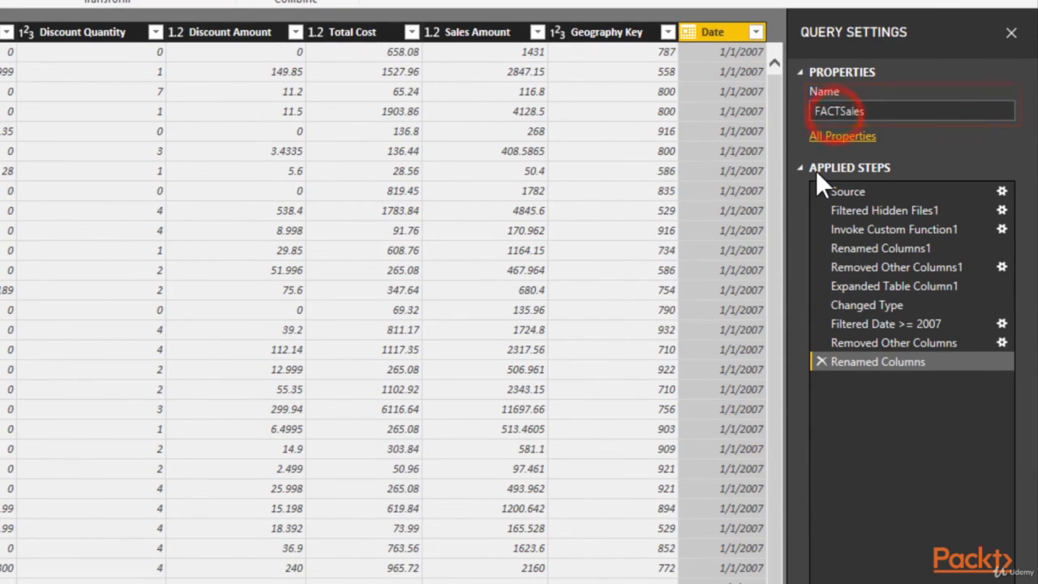
{"action": "key", "text": "shift+Left"}
{"action": "key", "text": "shift+Left"}
{"action": "key", "text": "shift+Left"}
{"action": "key", "text": "shift+Left"}
{"action": "key", "text": "Delete"}
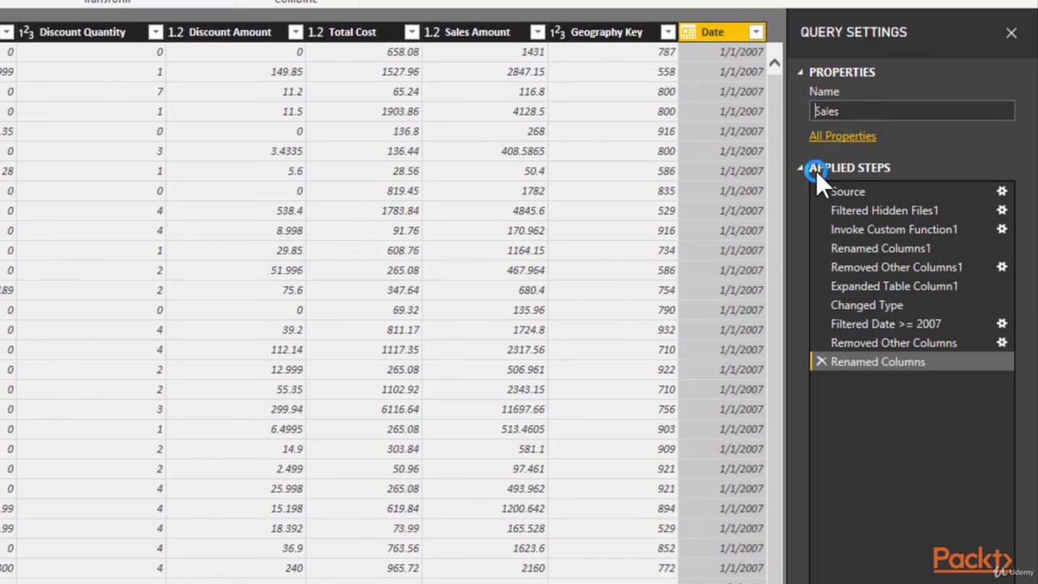
{"action": "key", "text": "Return"}
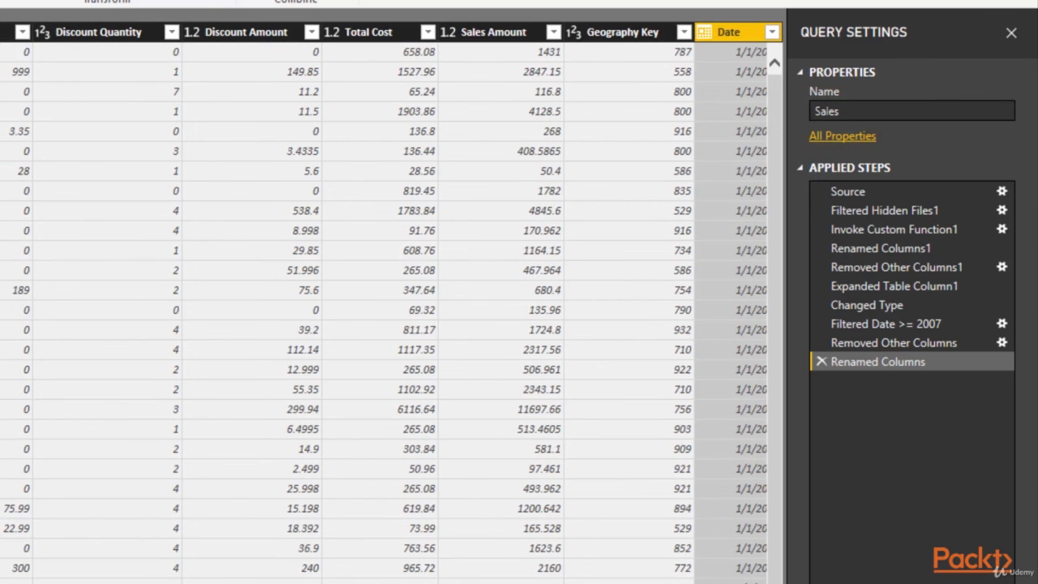